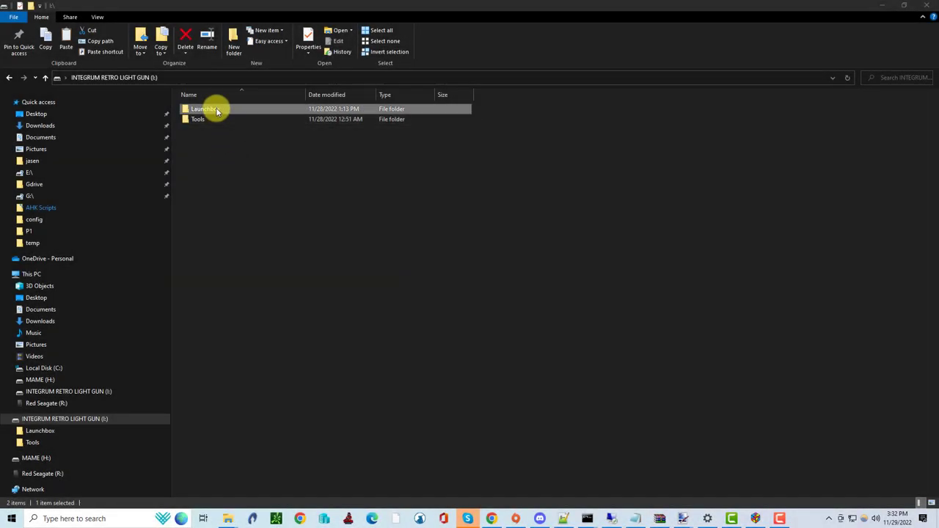
Switch to LaunchBox and launch Sinden P1 Calibration from the LIGHTGUN CALIBRATION platform, bringing up the SindenLightgun window
double_click(215, 110)
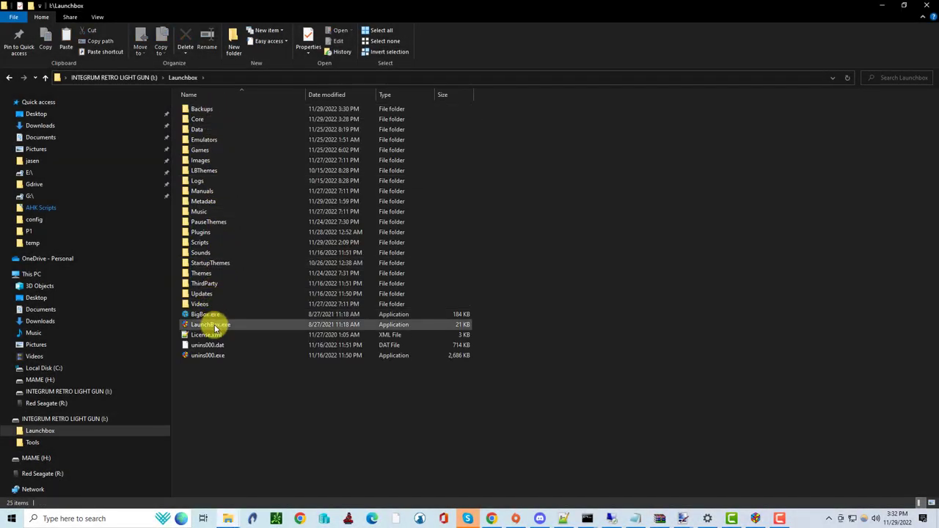
left_click(759, 520)
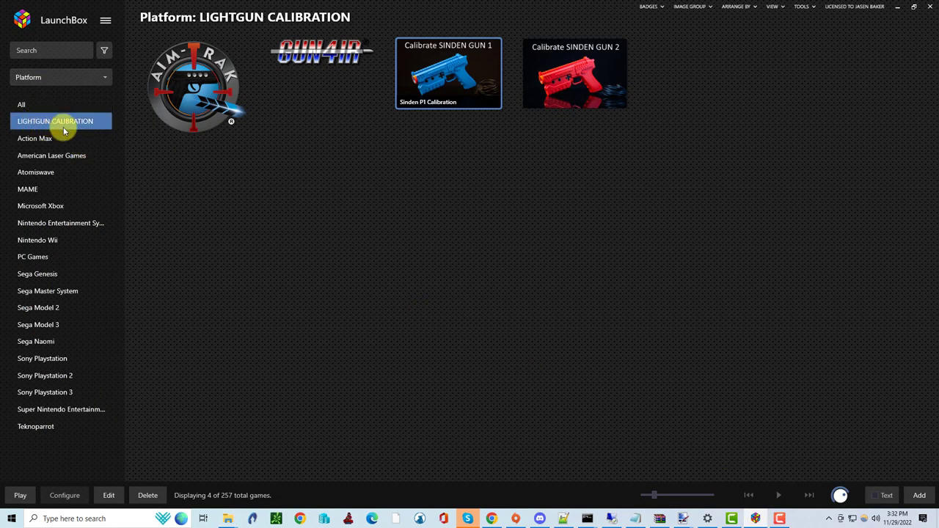
left_click(549, 92)
left_click(472, 90)
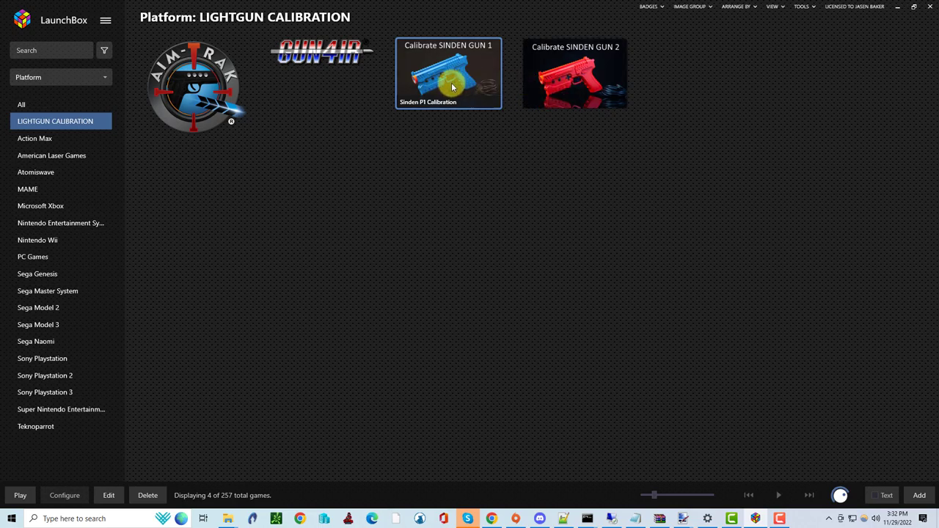
left_click(556, 92)
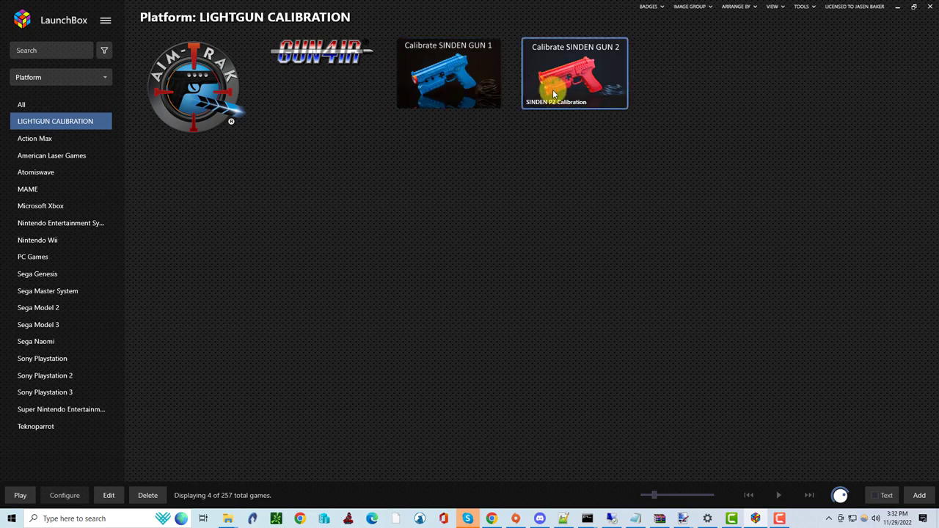
left_click(438, 85)
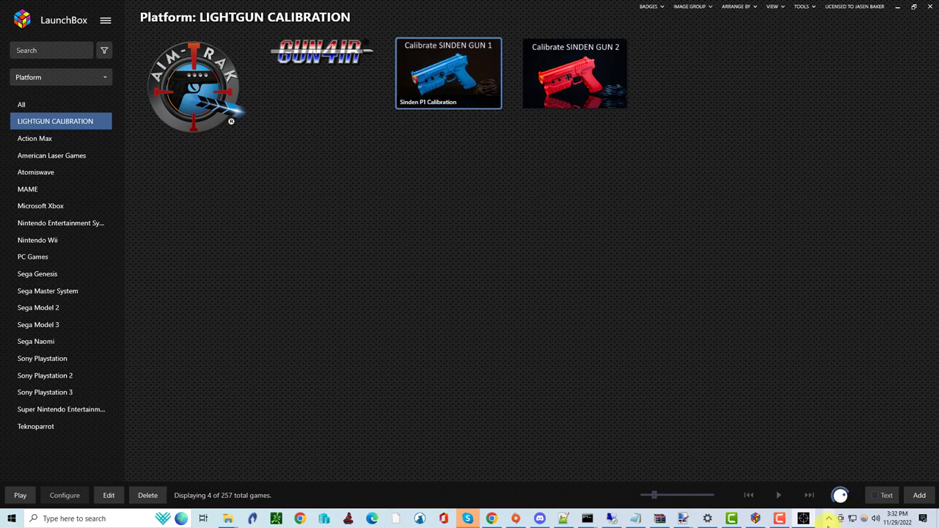
left_click(804, 518)
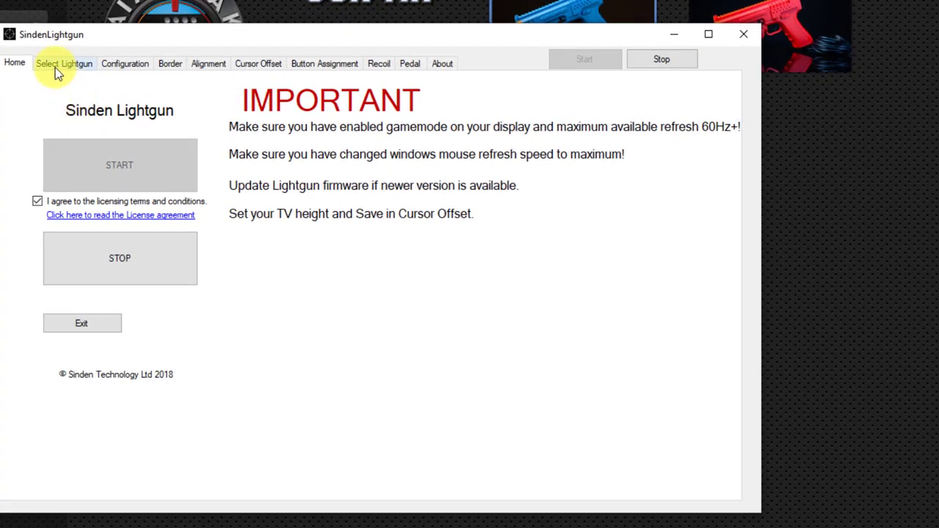
Choose SindenLightgun-Blue COM3 as the selected lightgun and save the selection
left_click(58, 65)
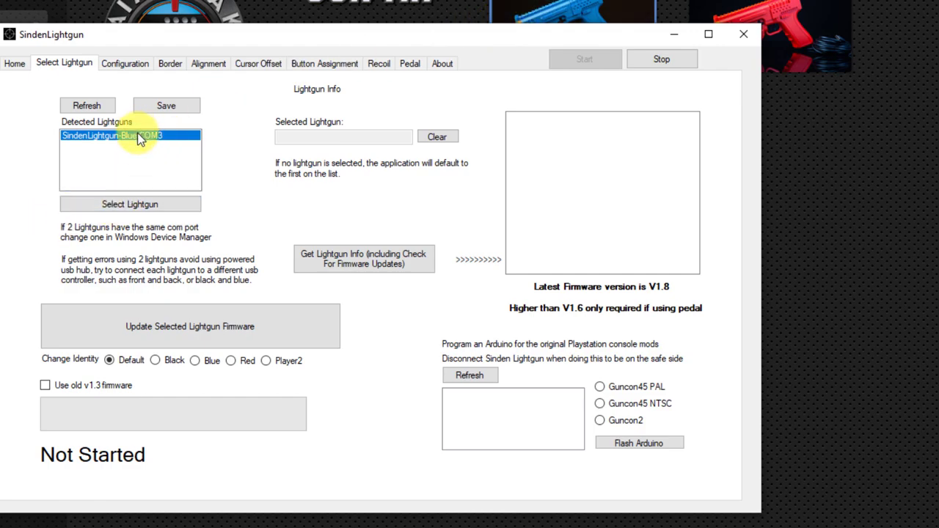
left_click(129, 211)
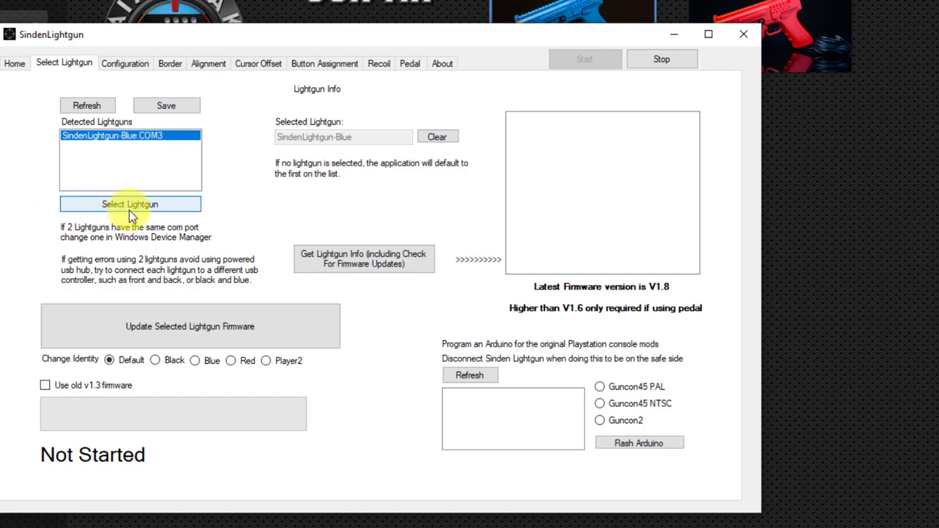
left_click(168, 108)
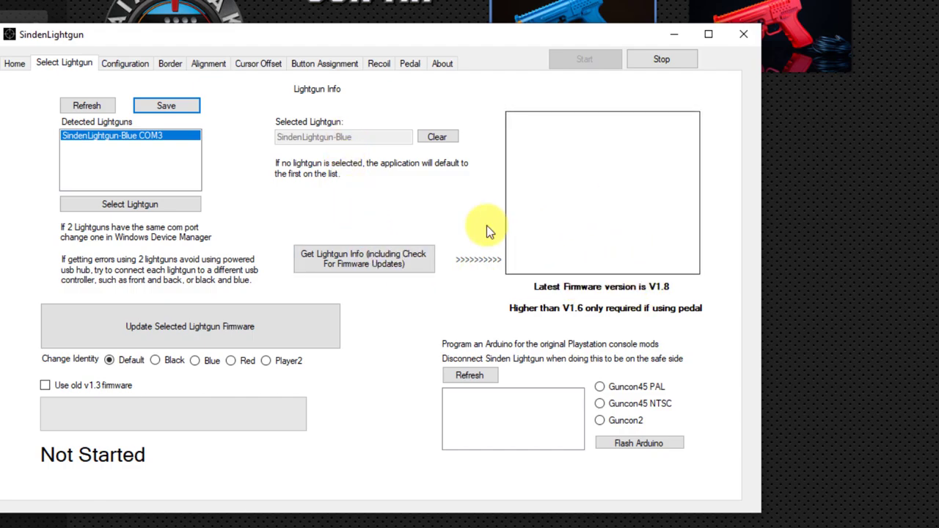
Stop the lightgun, retrieve its info to check the firmware version, and start it again
left_click(667, 61)
left_click(372, 267)
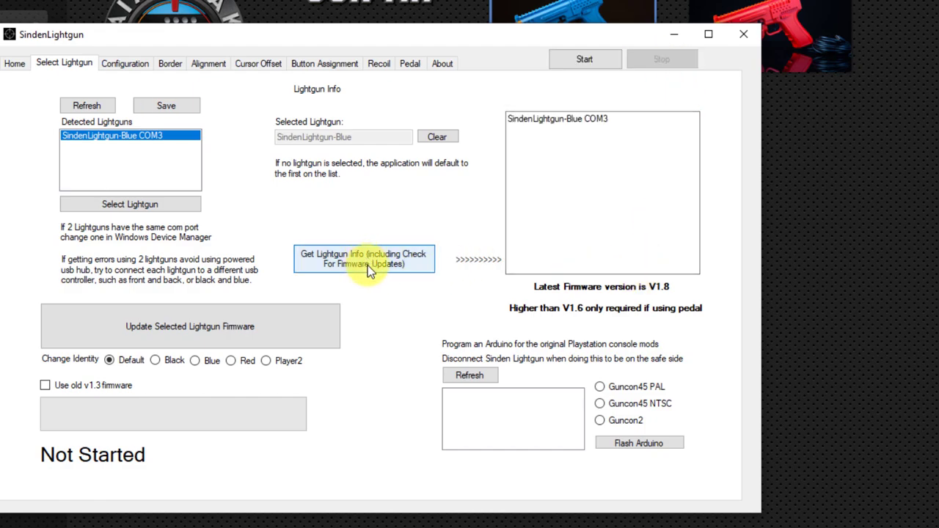
left_click_drag(596, 168, 496, 168)
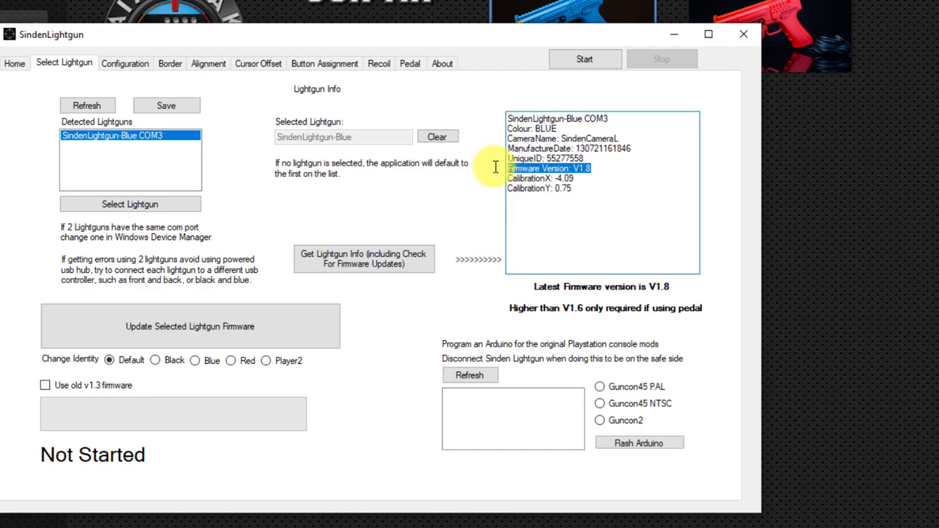
left_click(589, 173)
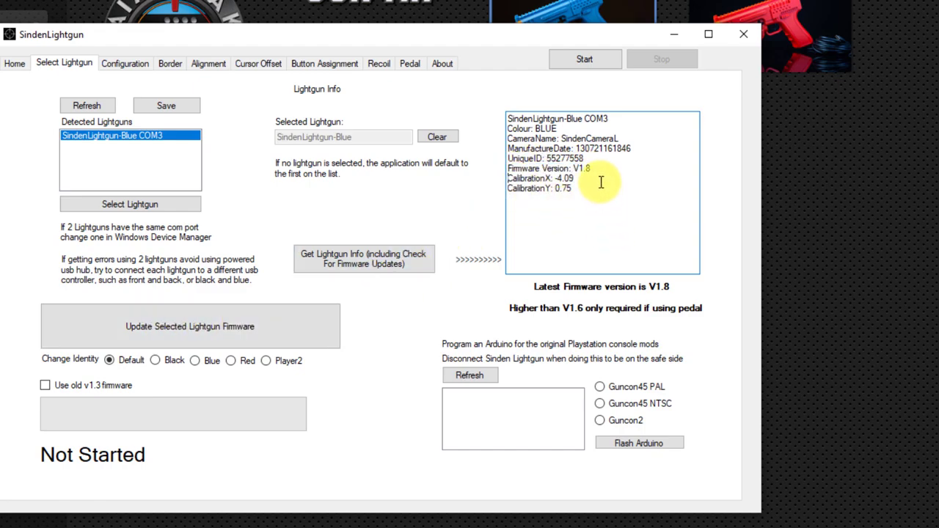
left_click(590, 60)
left_click(614, 160)
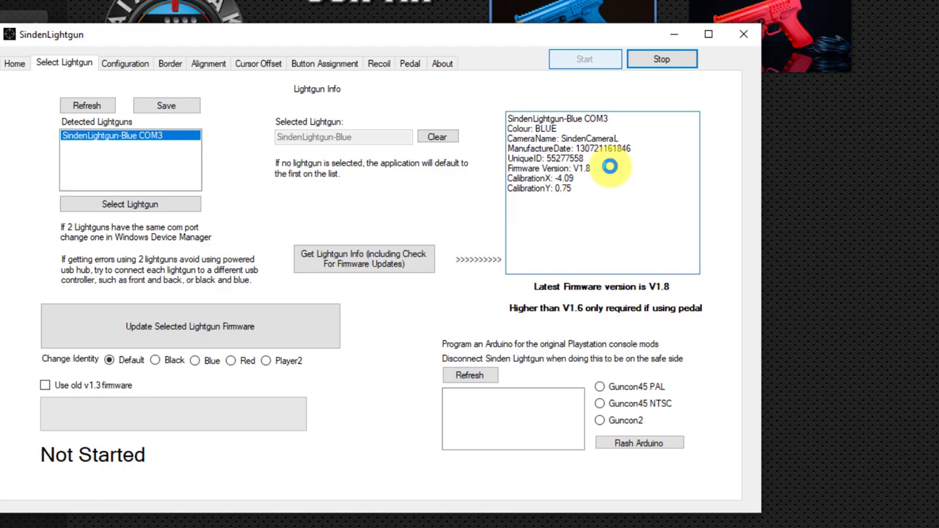
Turn on the rectangle, processed video and raw video previews in the camera configuration
left_click(135, 64)
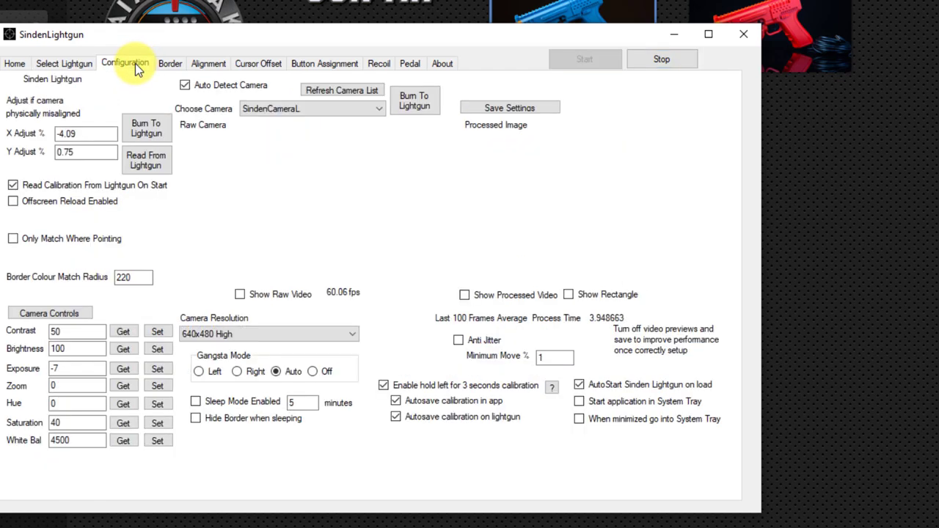
left_click(568, 295)
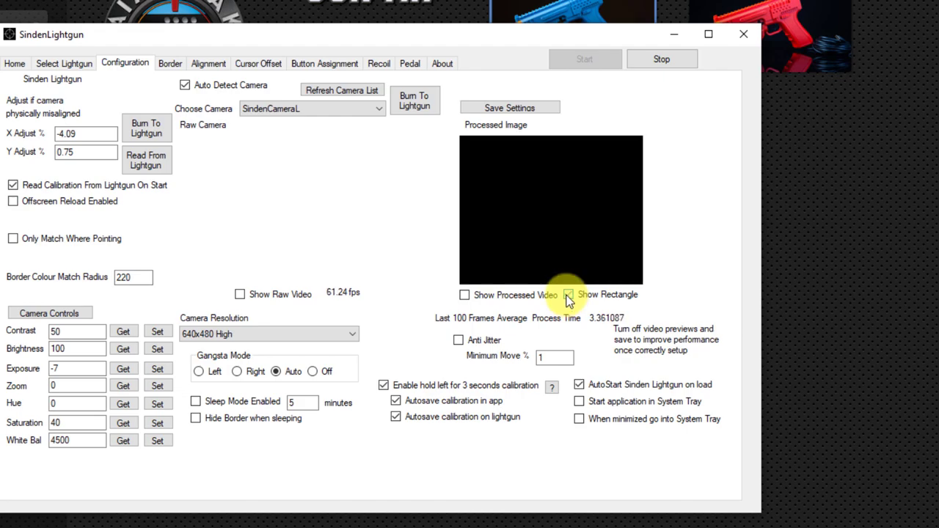
left_click(464, 295)
left_click(239, 295)
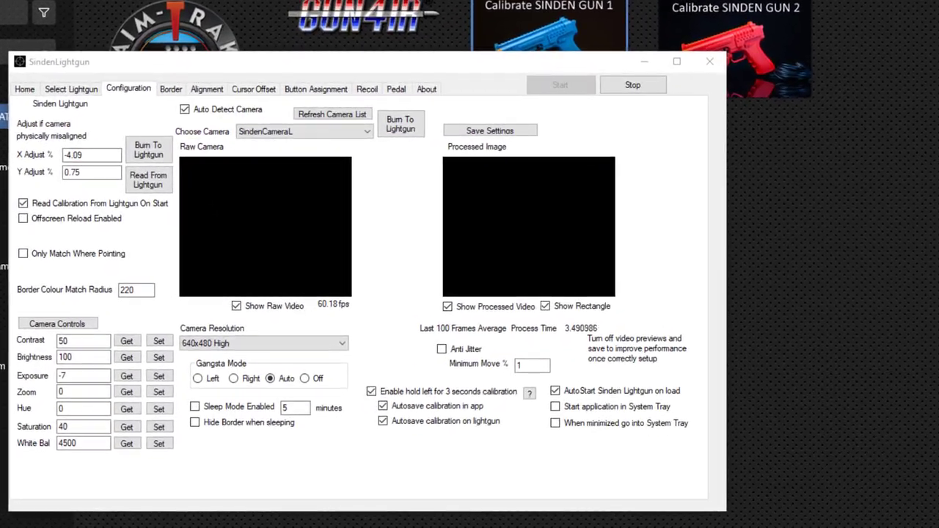
Test the camera exposure at -8, and set it to -6
left_click(75, 375)
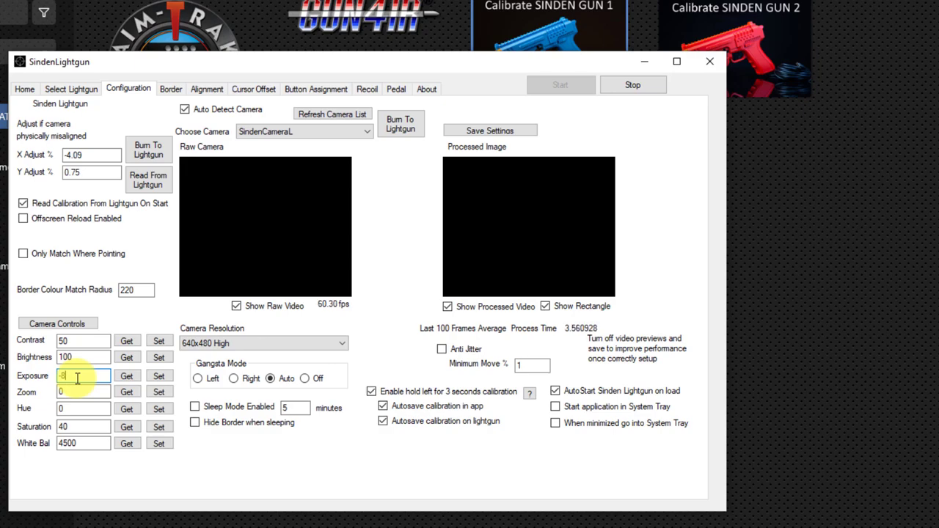
left_click(158, 376)
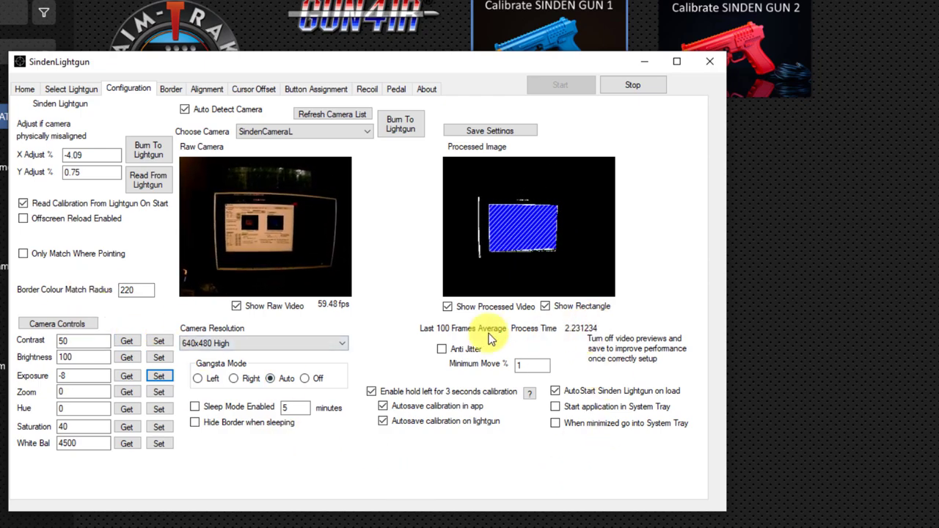
double_click(79, 377)
type("-6")
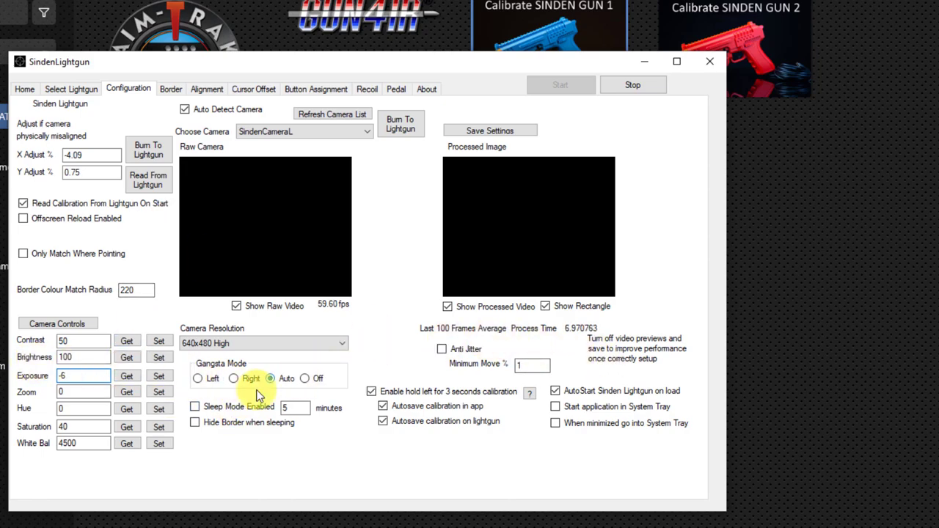
left_click(158, 376)
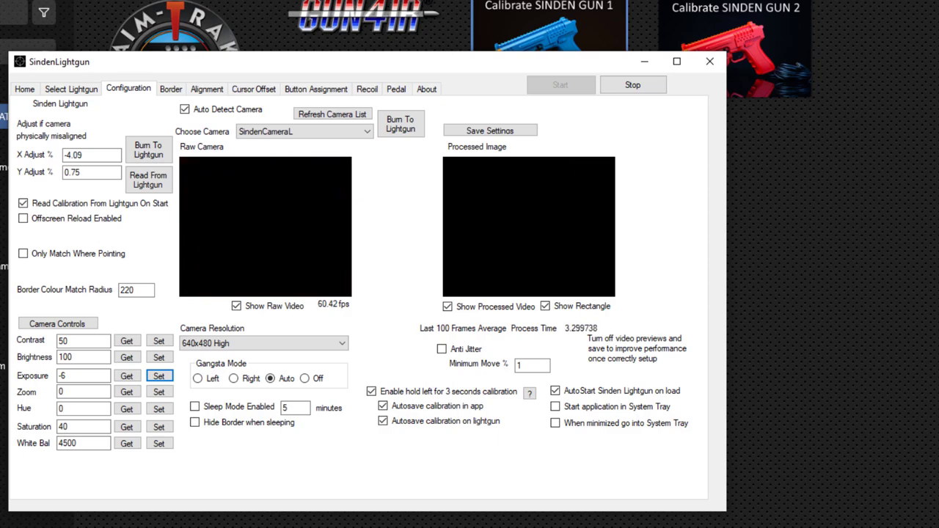
Turn off the raw video, processed video and rectangle previews and save the configuration settings
left_click(237, 306)
left_click(448, 307)
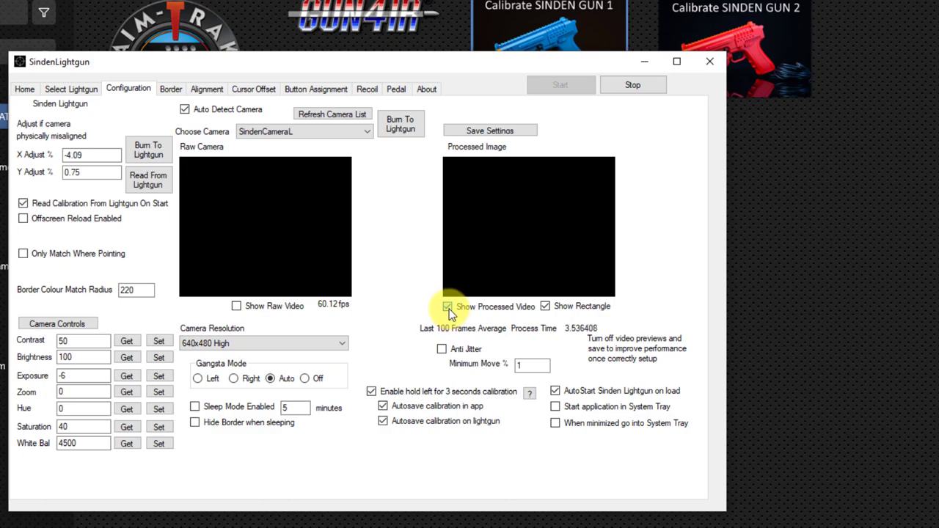
left_click(545, 306)
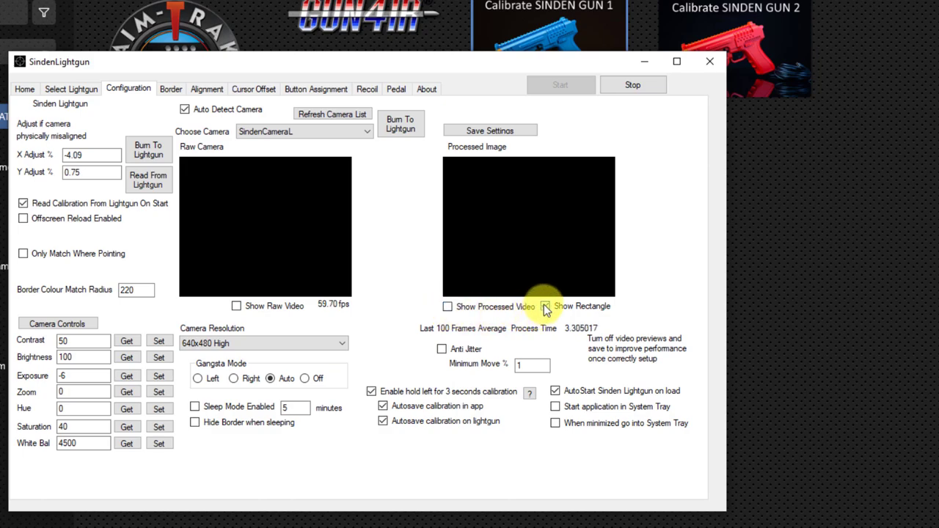
left_click(467, 136)
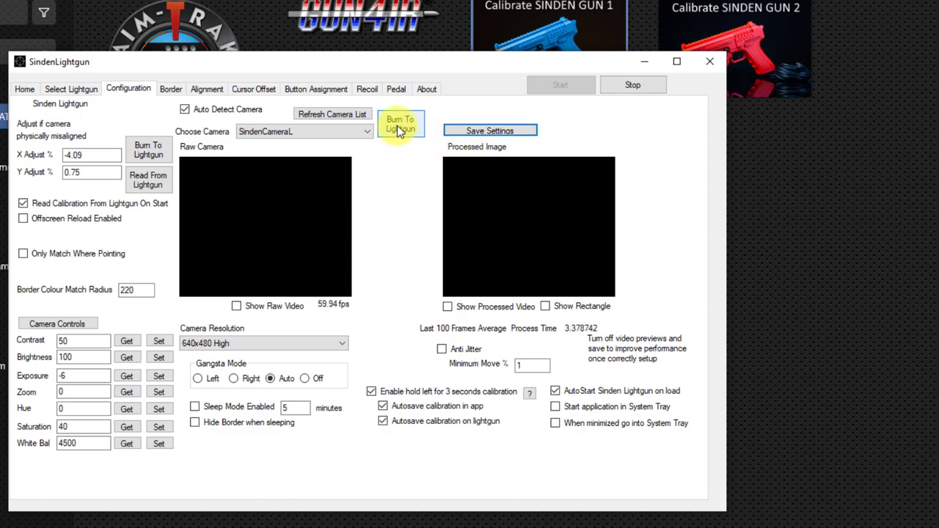
Burn the SindenCameraL camera name and the X and Y calibration to the lightgun
left_click(397, 125)
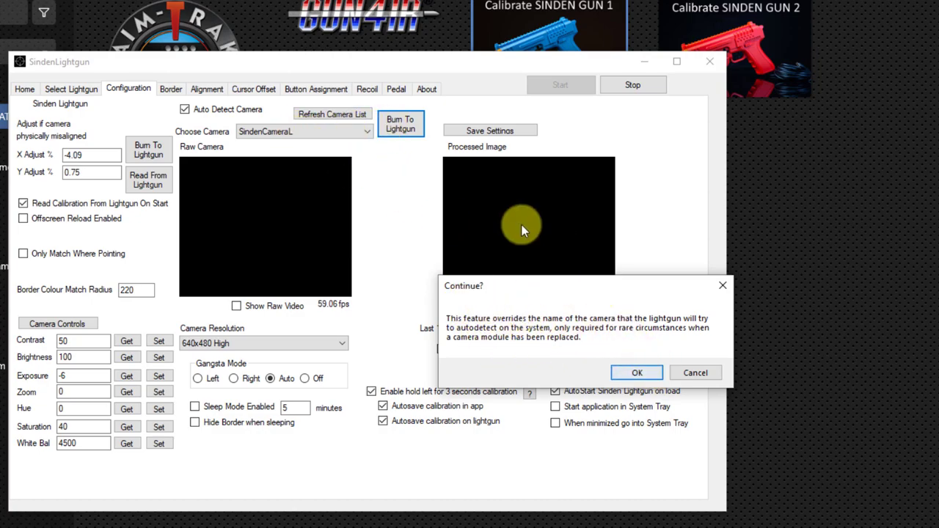
left_click(708, 376)
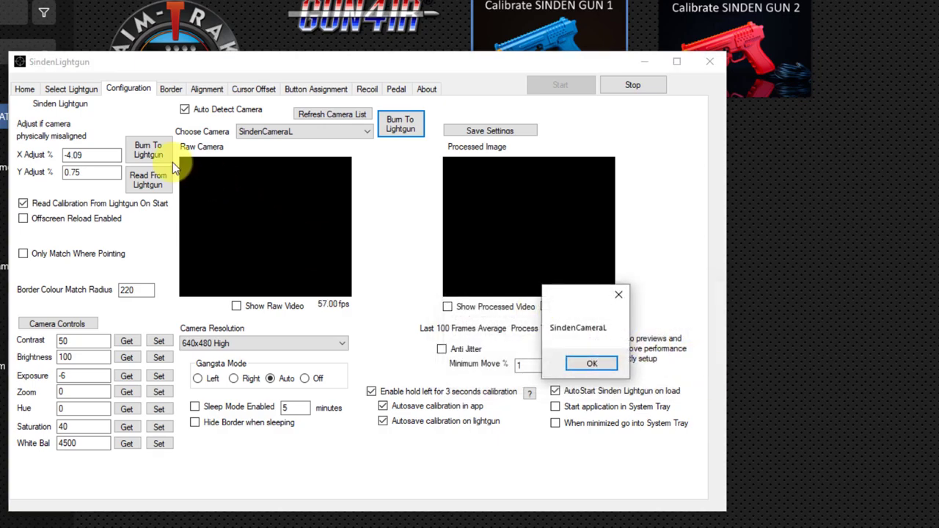
left_click(591, 364)
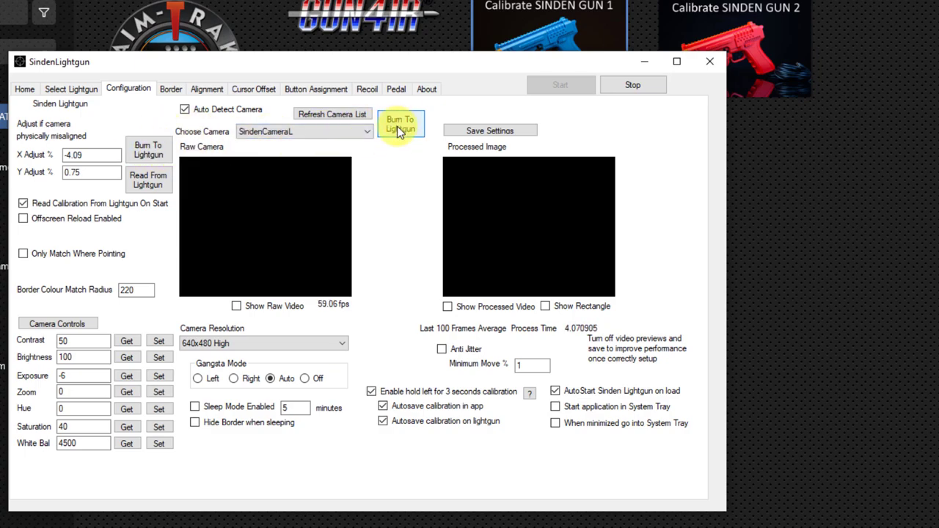
left_click(139, 152)
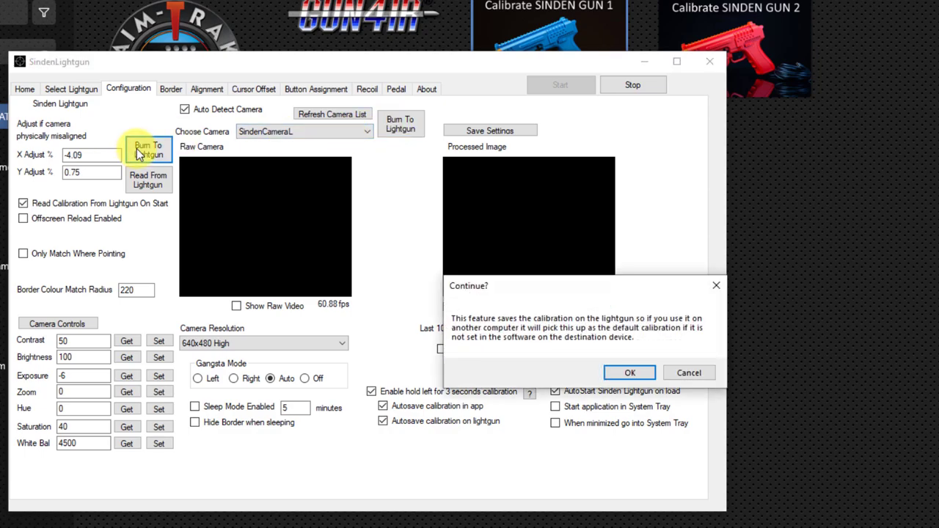
left_click(616, 374)
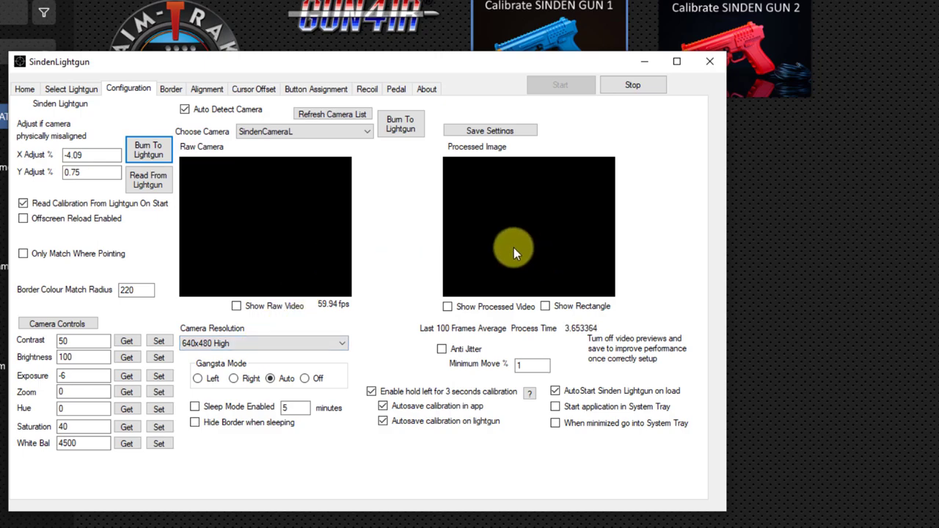
Clear the border image path in the border settings and update the border hotkey as Alt+B
left_click(170, 91)
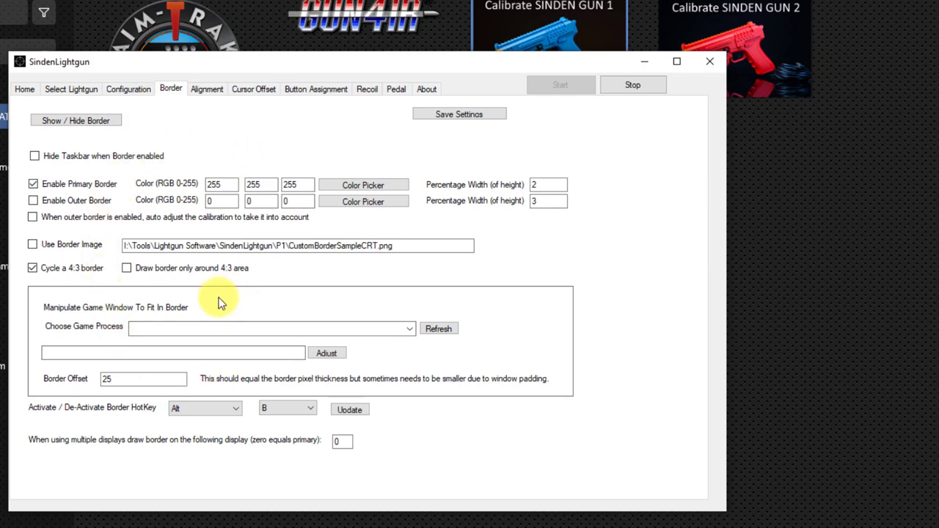
left_click_drag(417, 245, 184, 223)
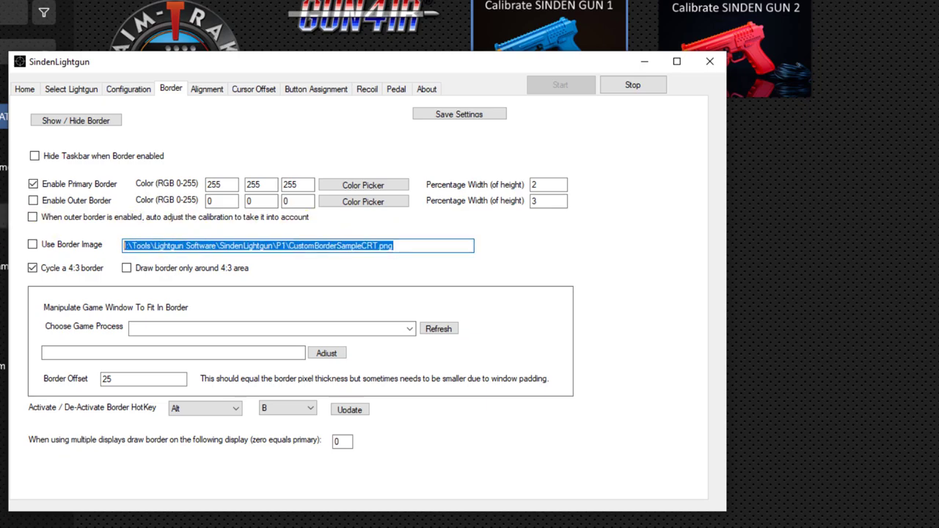
key("BackSpace")
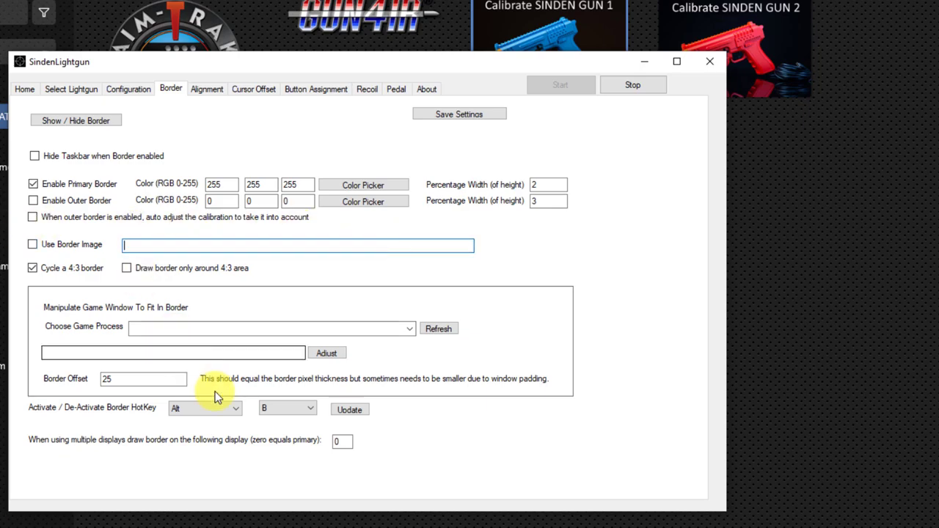
left_click(351, 411)
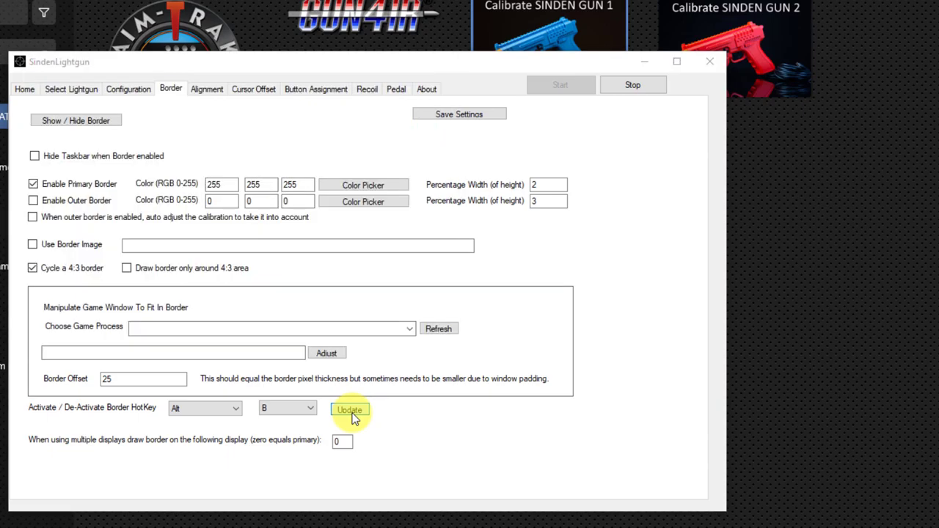
Recalibrate the lightgun's alignment to about X -4.75 and Y -3.89 and save the alignment changes
left_click(206, 90)
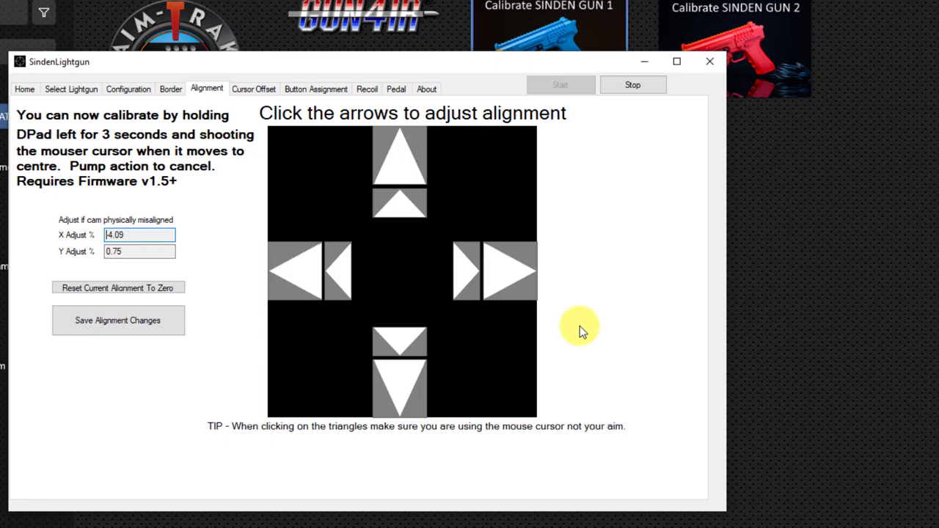
left_click(591, 375)
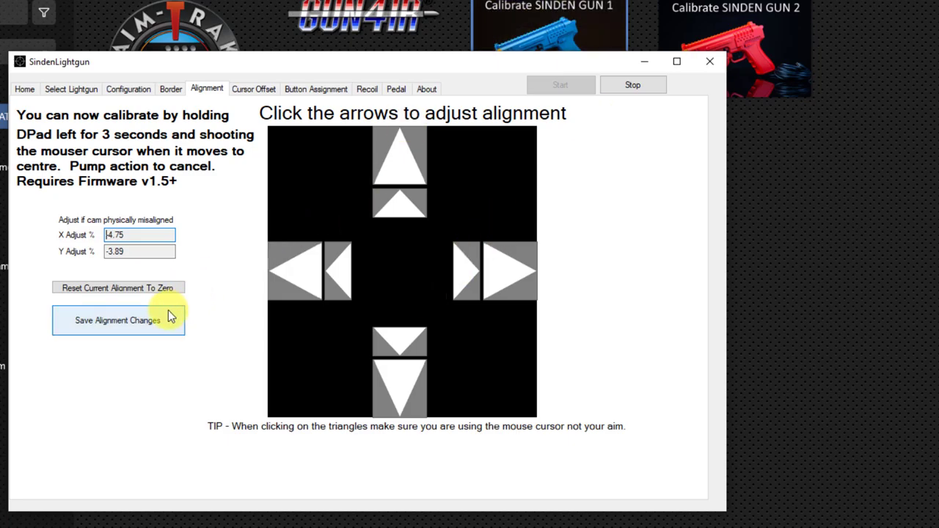
left_click(145, 323)
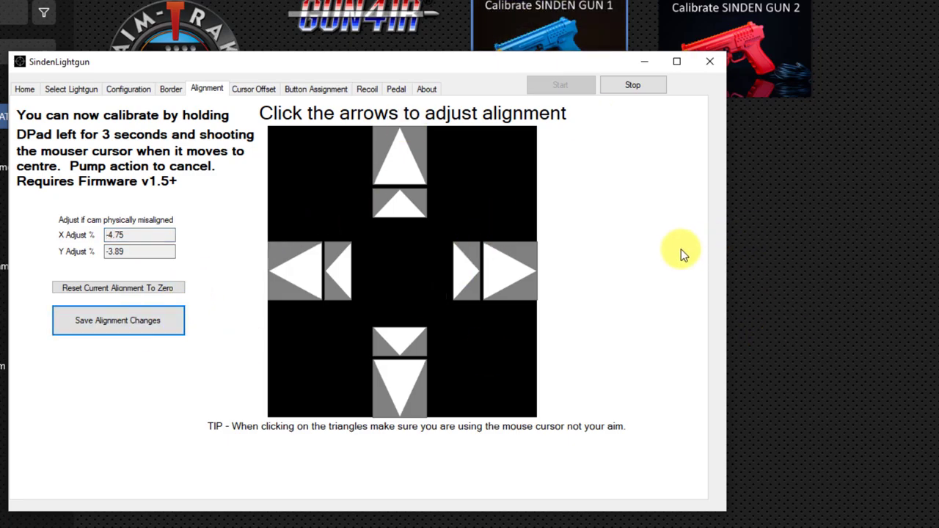
Enable the Y offset for sight alignment (mechanical offset) in the cursor offset settings and turn it off again
left_click(247, 90)
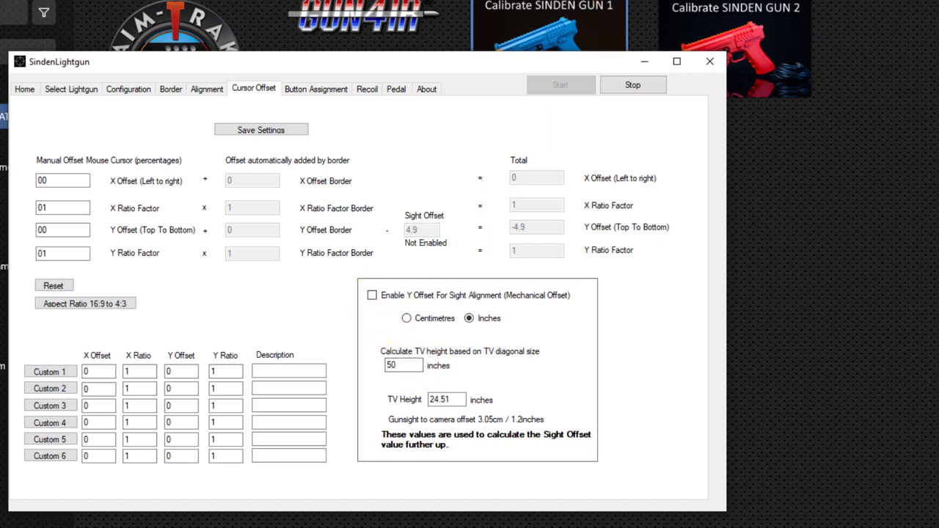
left_click(372, 296)
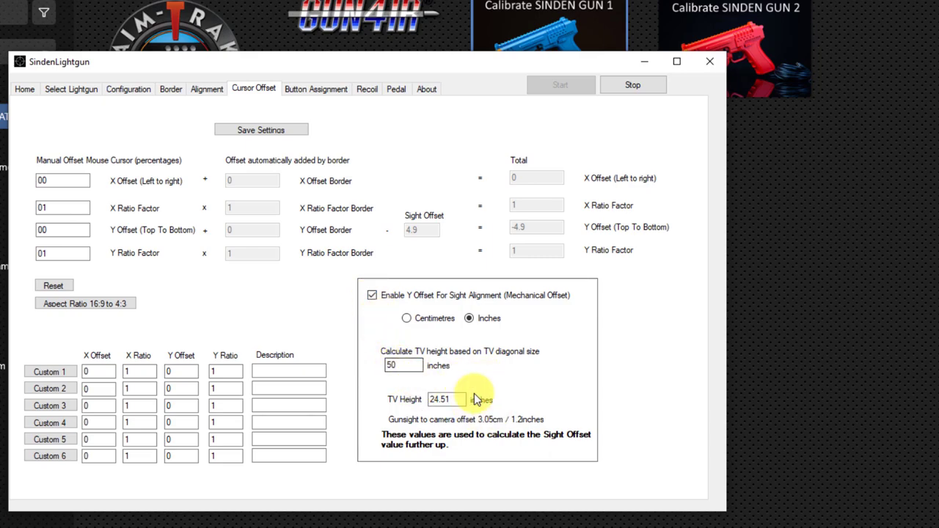
left_click(371, 297)
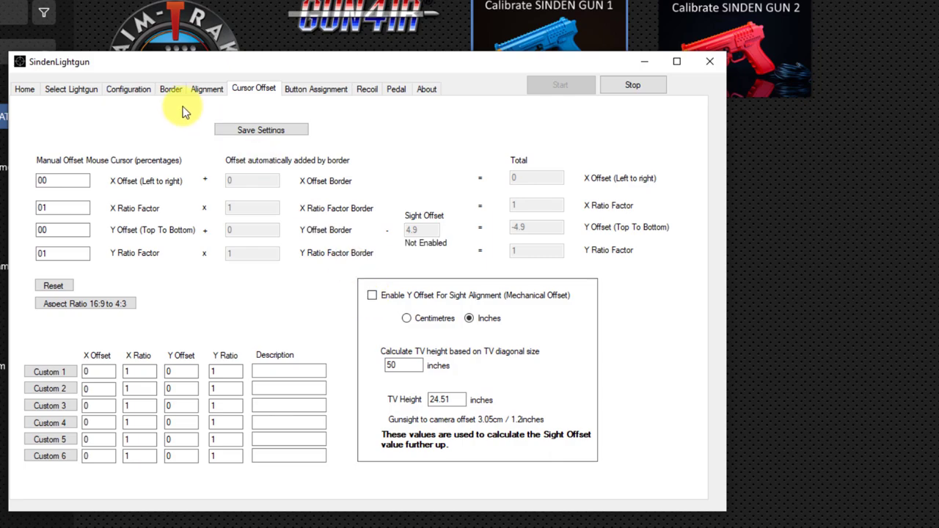
Review the lightgun's button assignments, recoil options and pedal settings
left_click(309, 91)
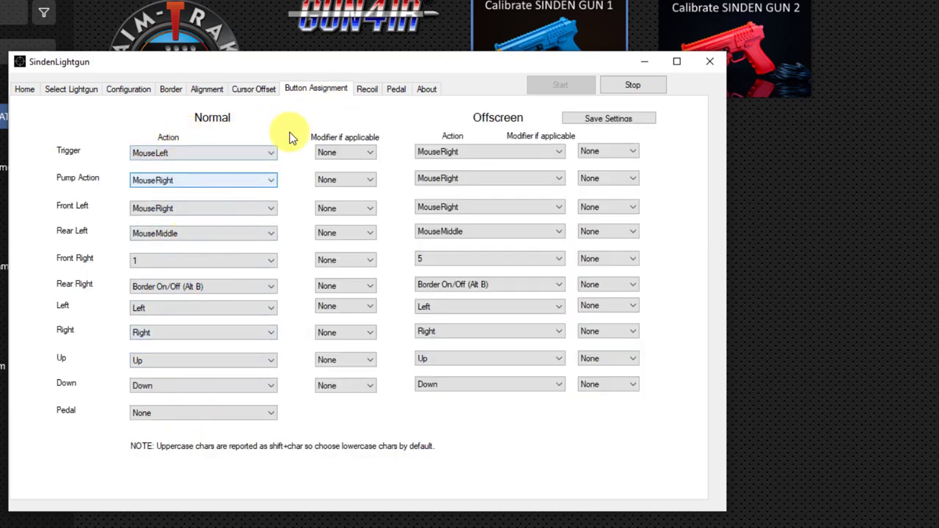
left_click(367, 89)
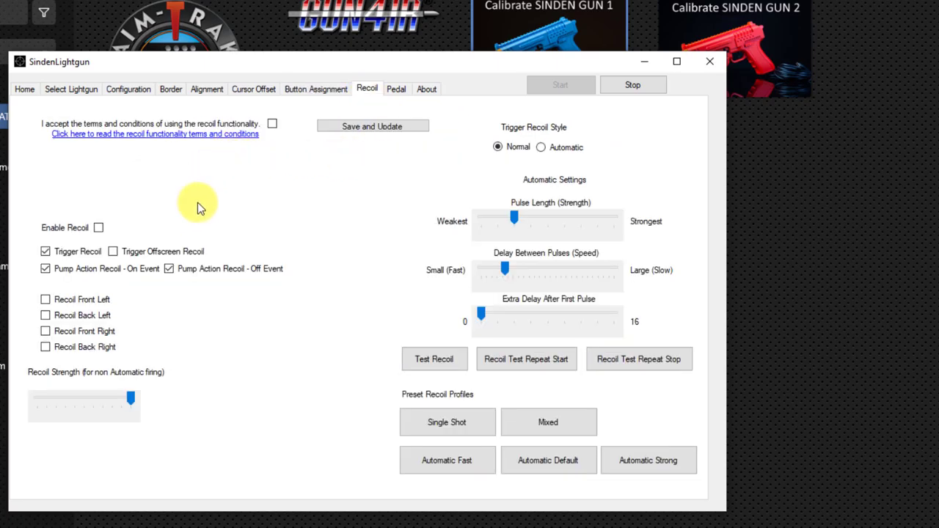
left_click(397, 91)
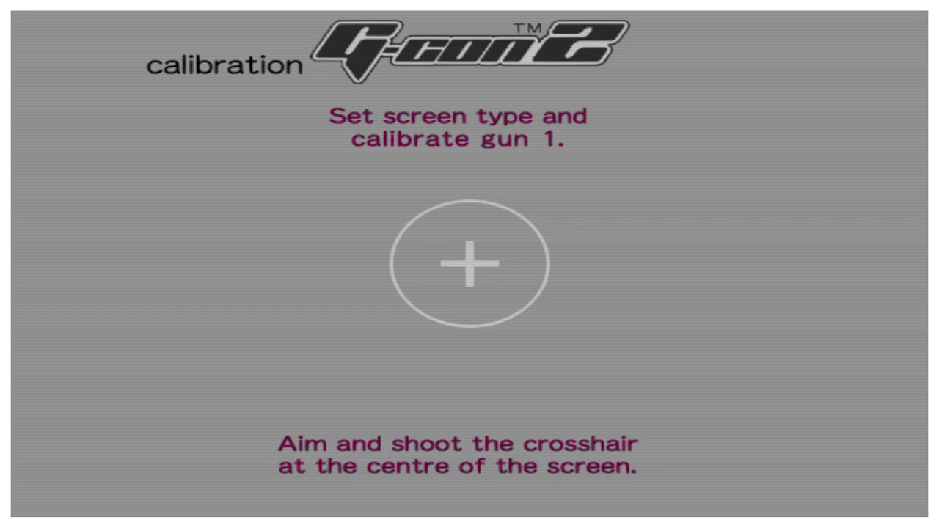
In the game, calibrate gun 1 on the G-Con 2 screen's centre crosshair, end the calibration and try the gun in gameplay
left_click(473, 265)
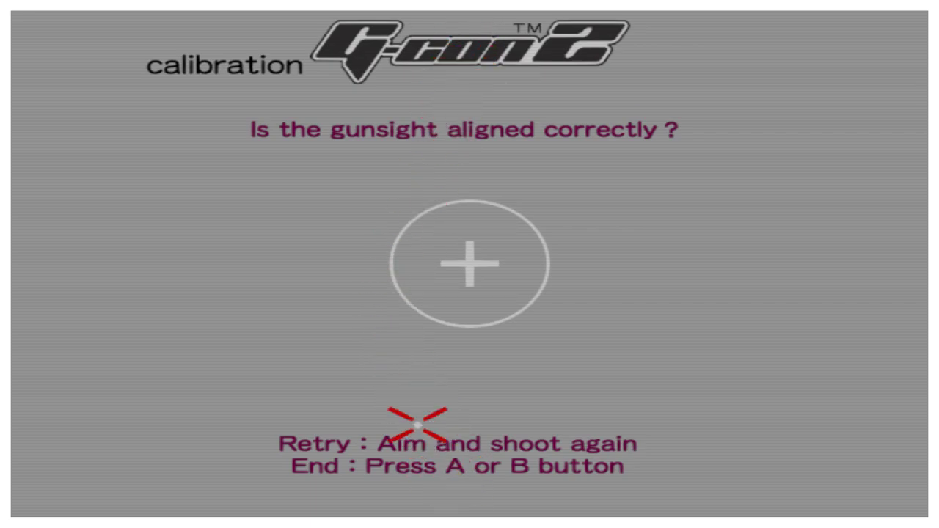
right_click(352, 291)
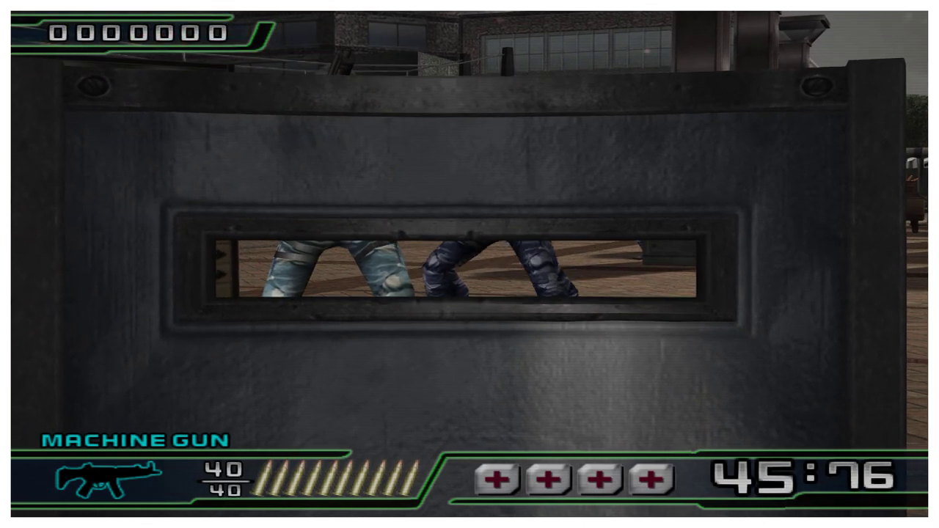
key("space")
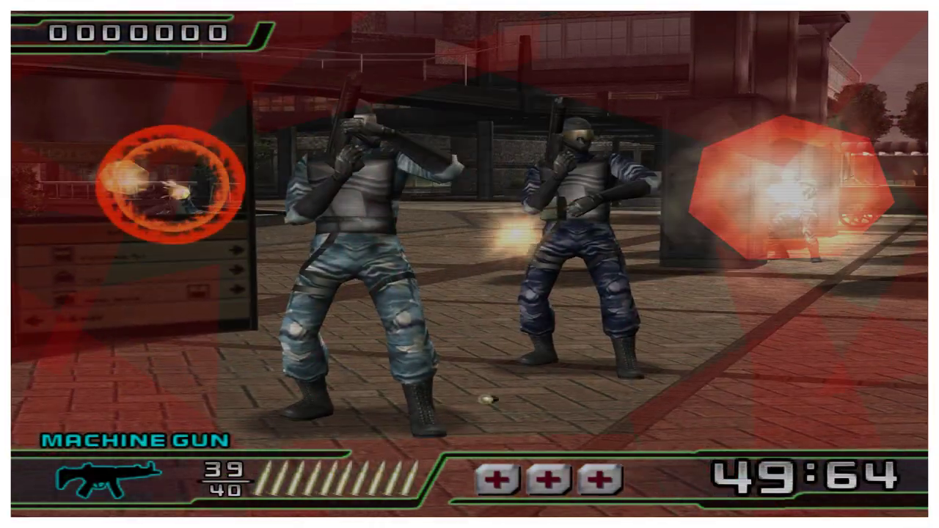